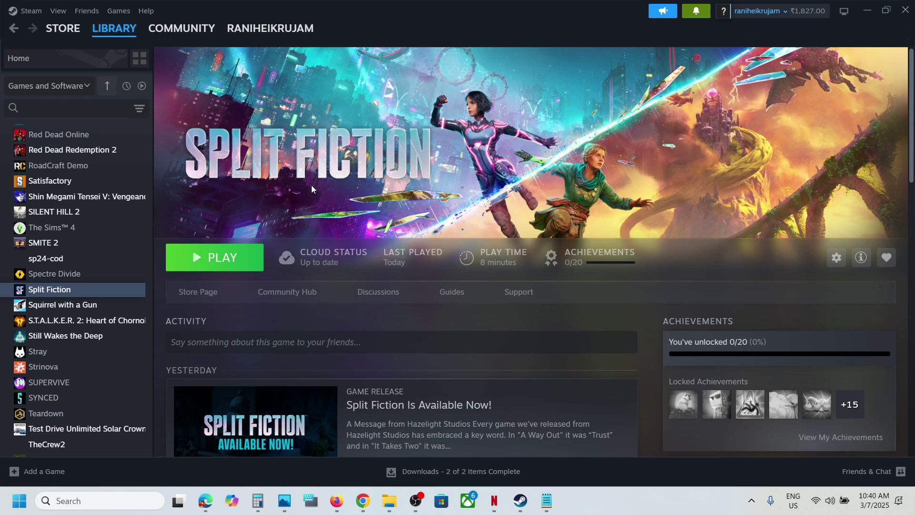
# Set Split Fiction's Controller override to Disable Steam Input in its properties and close them
pyautogui.rightClick(58, 288)
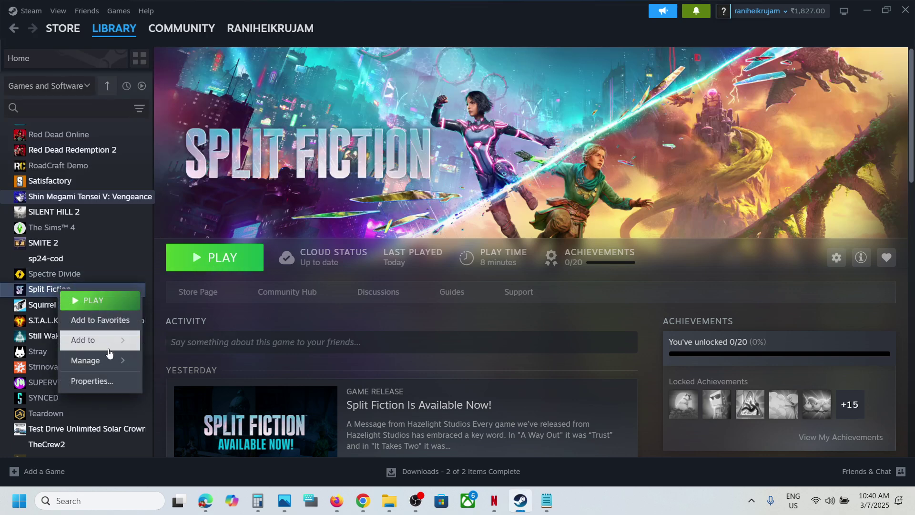
pyautogui.click(98, 385)
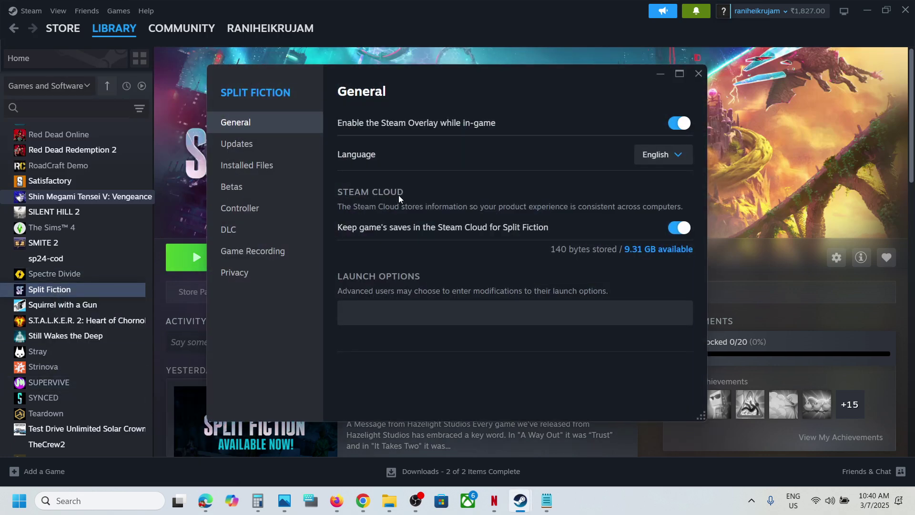
pyautogui.click(255, 210)
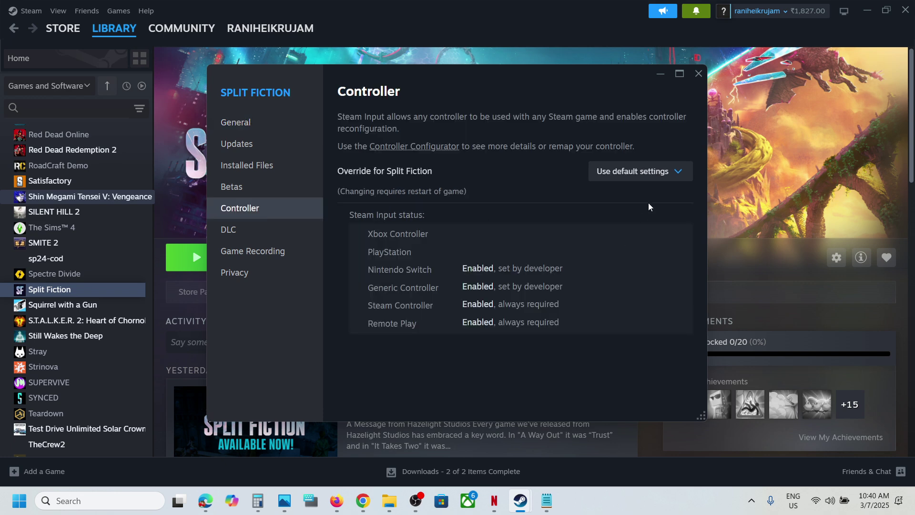
pyautogui.click(657, 179)
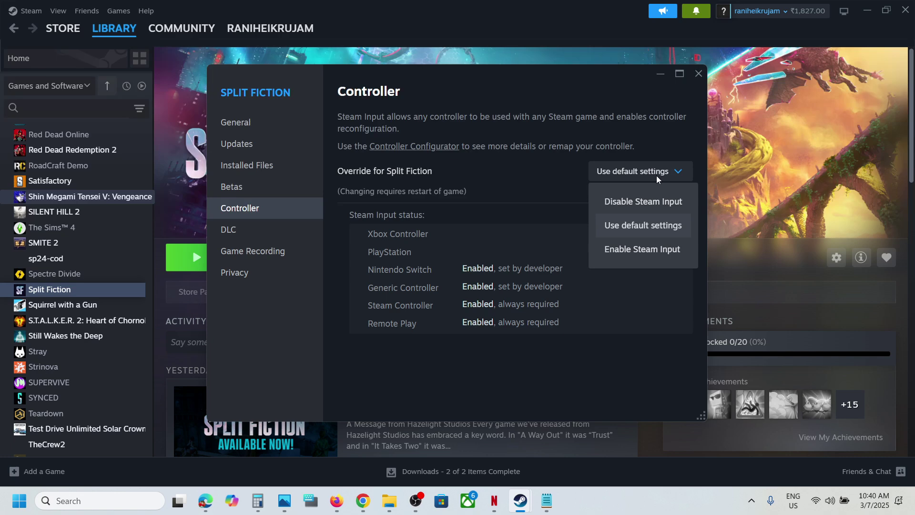
pyautogui.click(651, 204)
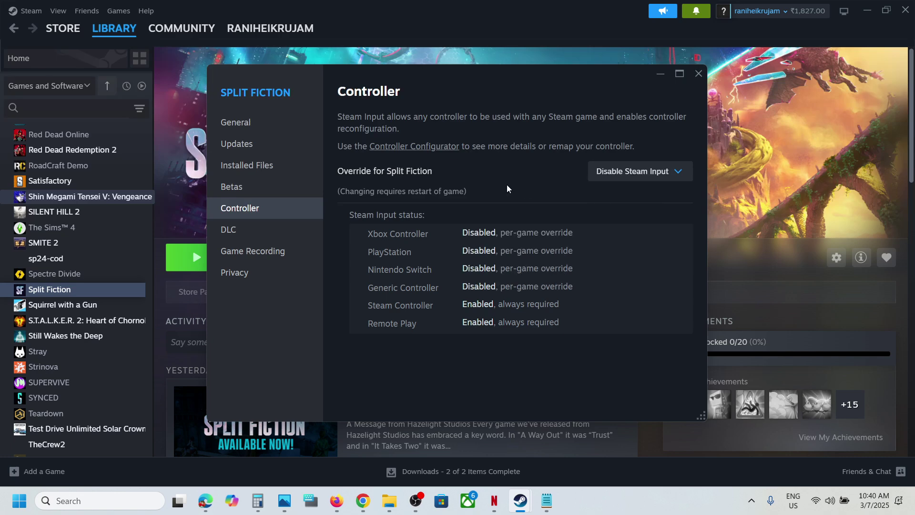
pyautogui.click(697, 76)
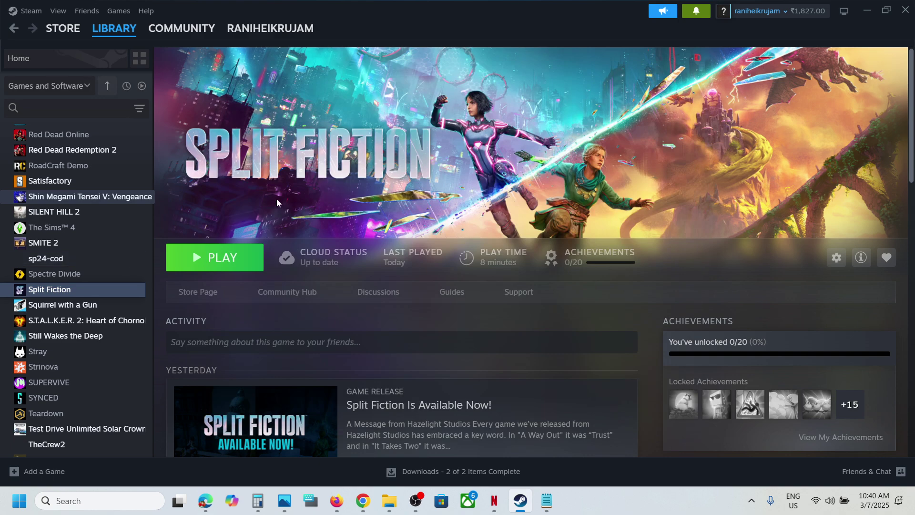
pyautogui.rightClick(63, 294)
pyautogui.click(97, 385)
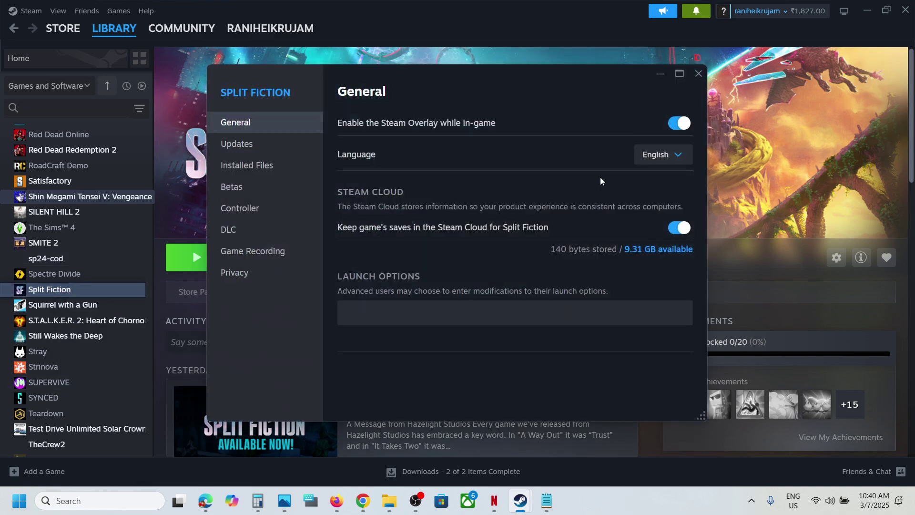
pyautogui.click(256, 212)
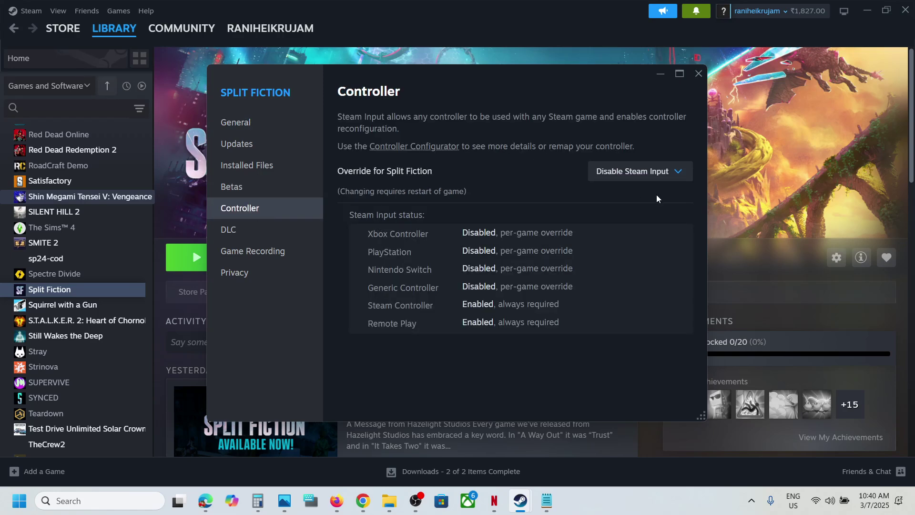
pyautogui.click(639, 179)
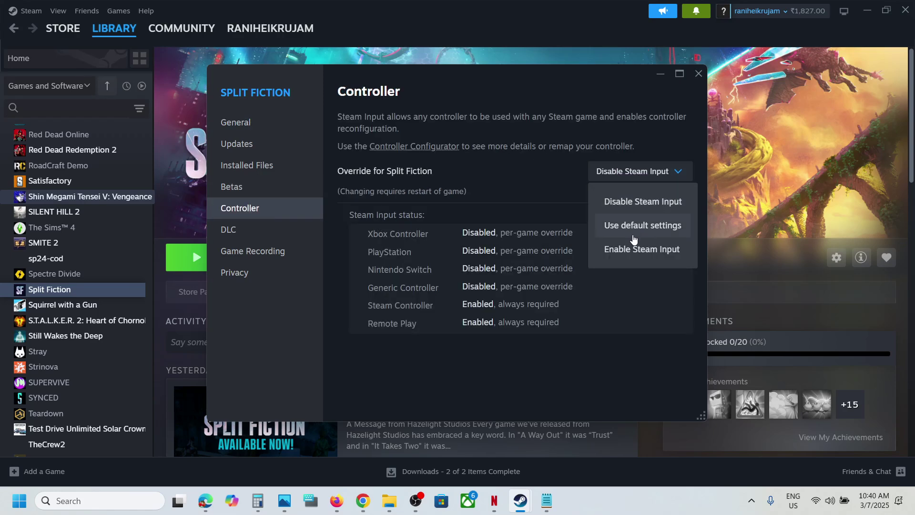
pyautogui.click(557, 205)
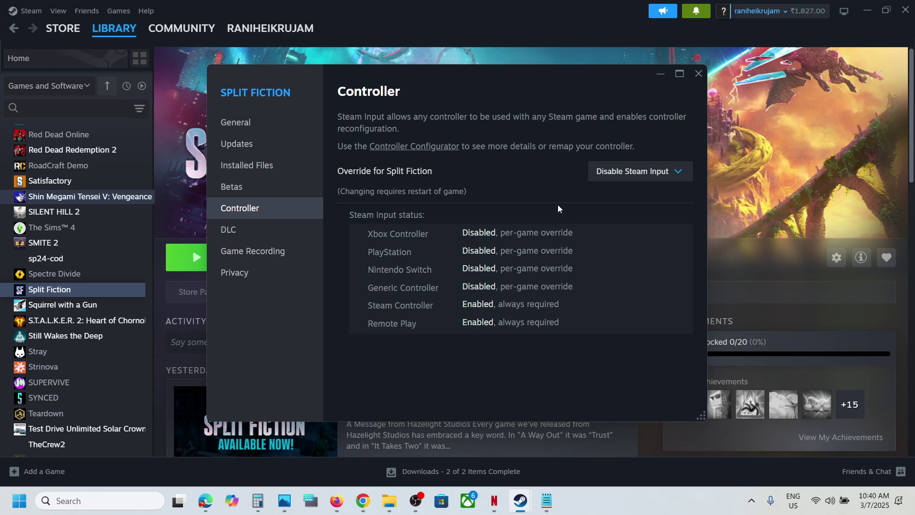
pyautogui.click(664, 172)
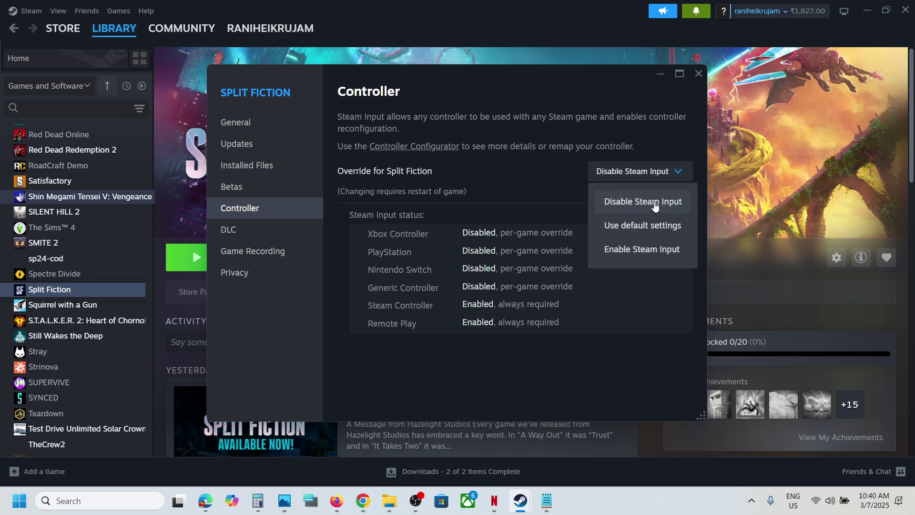
pyautogui.click(553, 174)
pyautogui.click(696, 75)
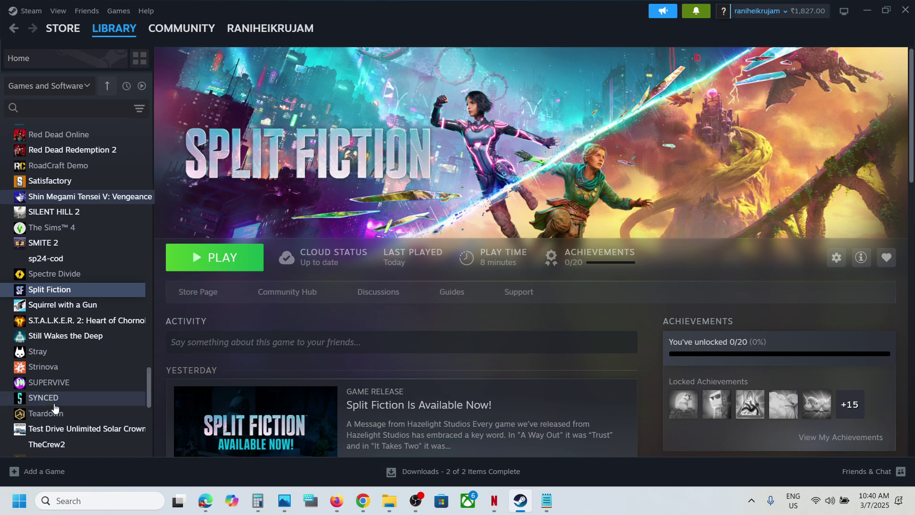
# Choose Add a Non-Steam Game… from the Add a Game menu
pyautogui.click(24, 474)
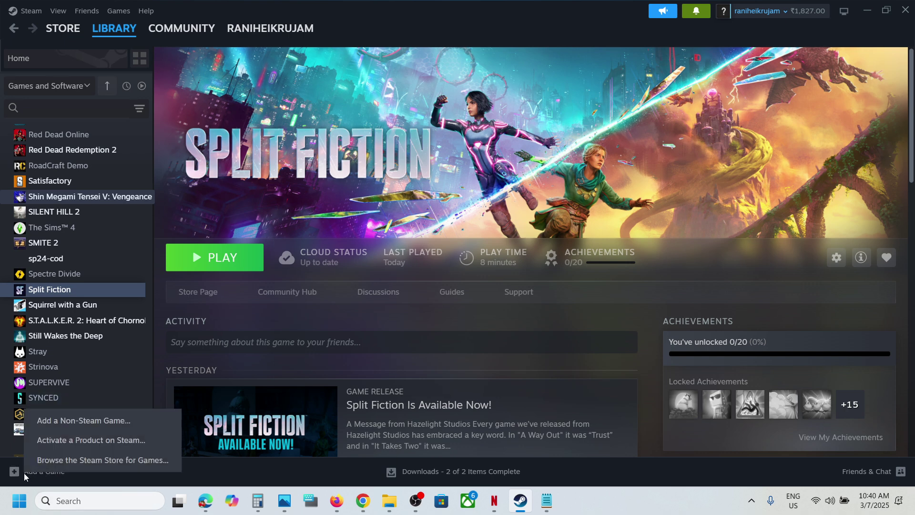
pyautogui.click(117, 421)
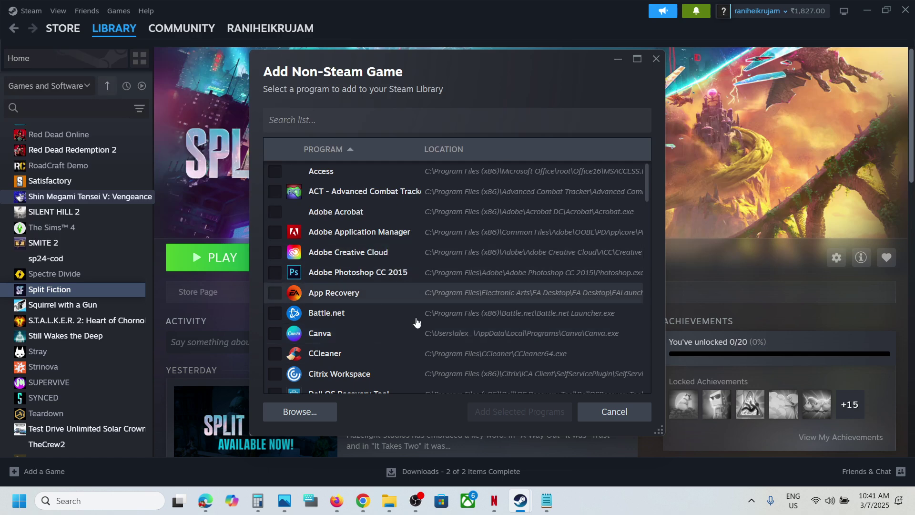
# Browse C:\Program Files\EA Games for a program to add, then cancel the file picker
pyautogui.click(310, 414)
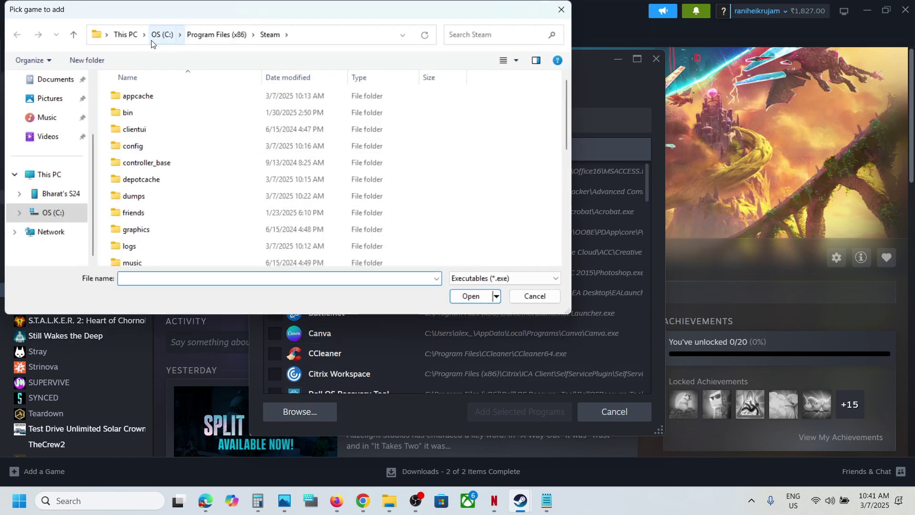
pyautogui.click(56, 222)
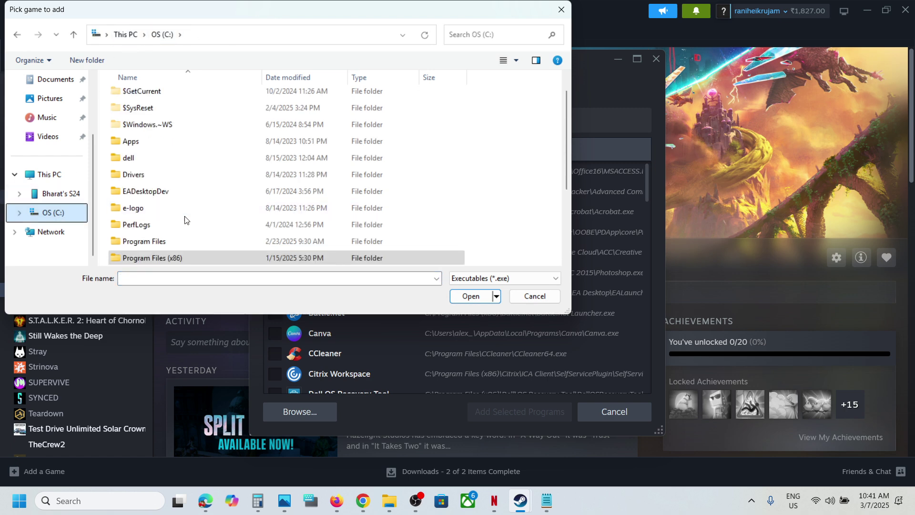
pyautogui.scroll(-2, 183, 216)
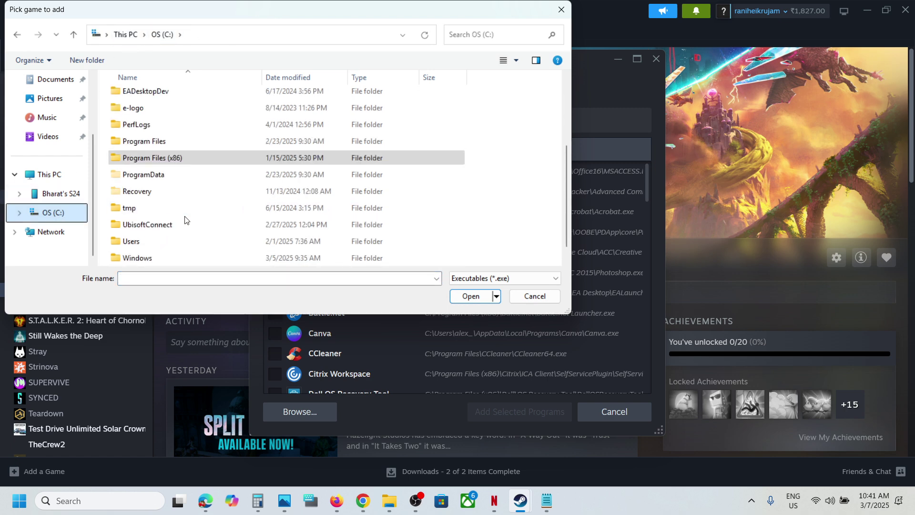
pyautogui.doubleClick(147, 142)
pyautogui.doubleClick(160, 156)
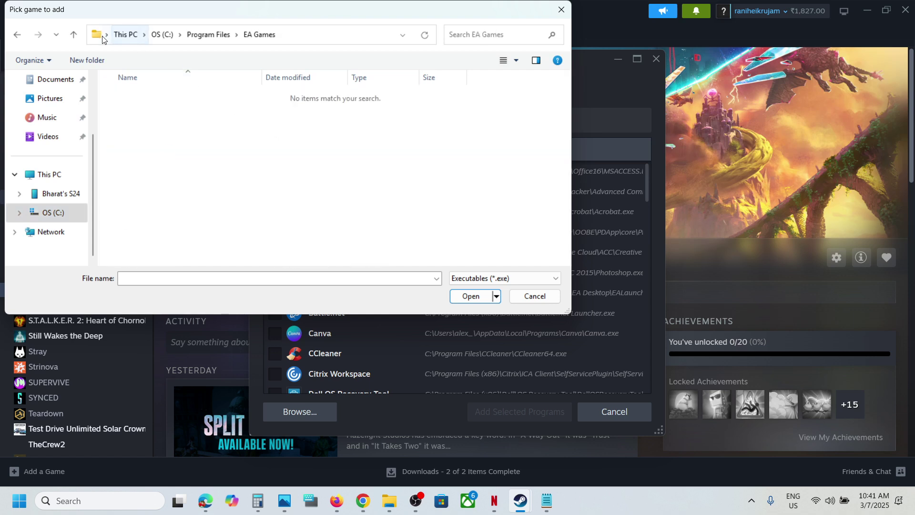
pyautogui.click(77, 38)
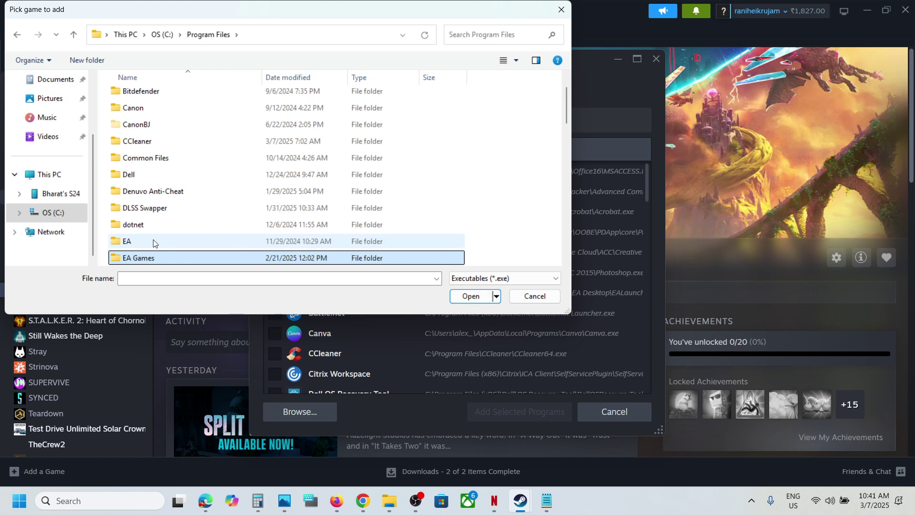
pyautogui.scroll(-1, 173, 234)
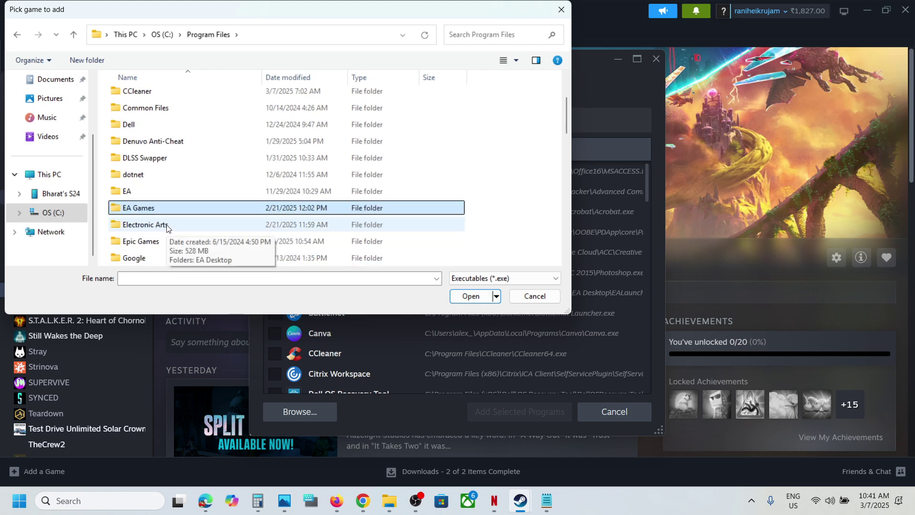
pyautogui.click(521, 298)
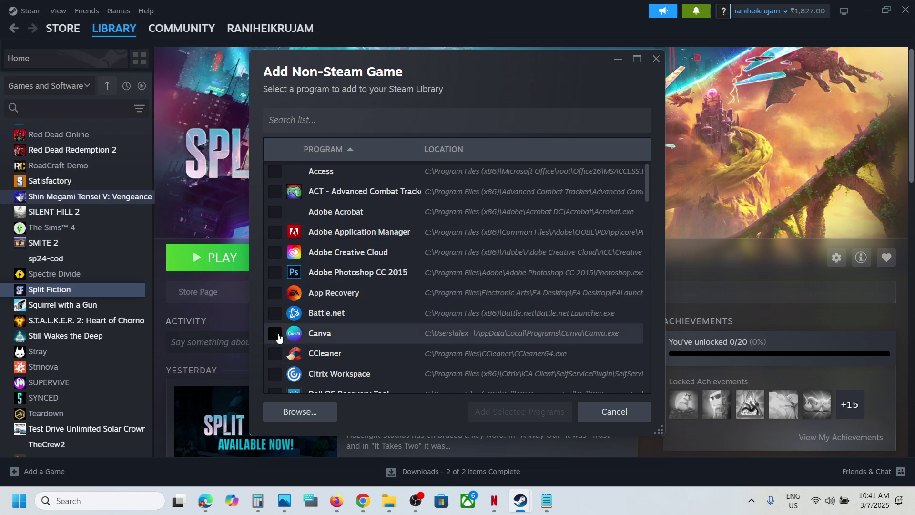
# Tick Delta Force in the program list and add the selected programs
pyautogui.scroll(-4, 278, 315)
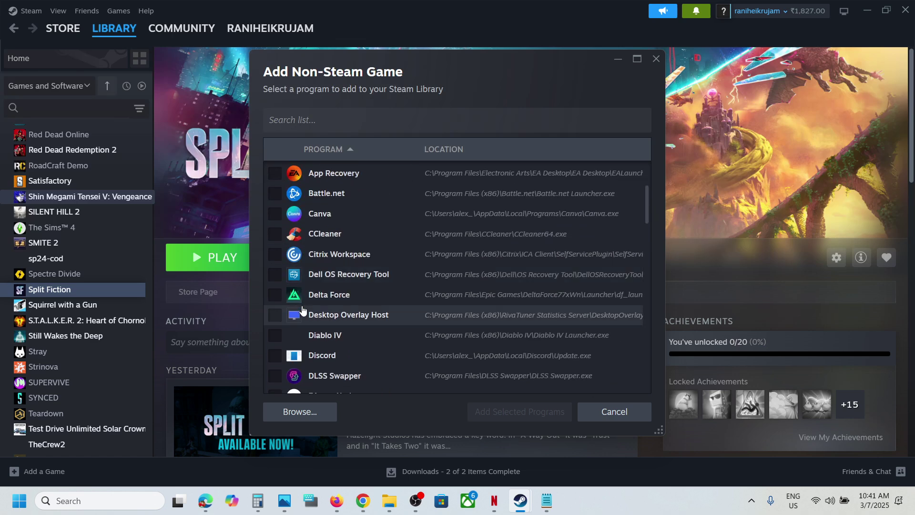
pyautogui.click(275, 295)
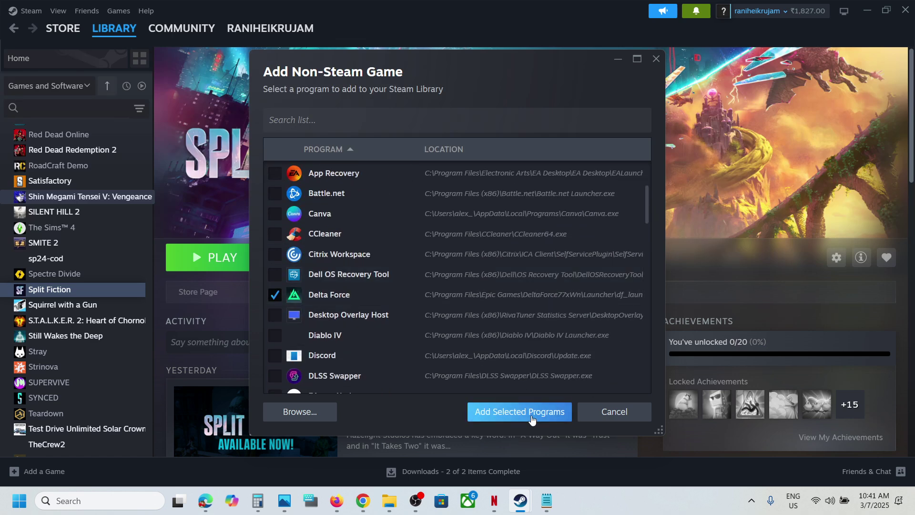
pyautogui.click(530, 413)
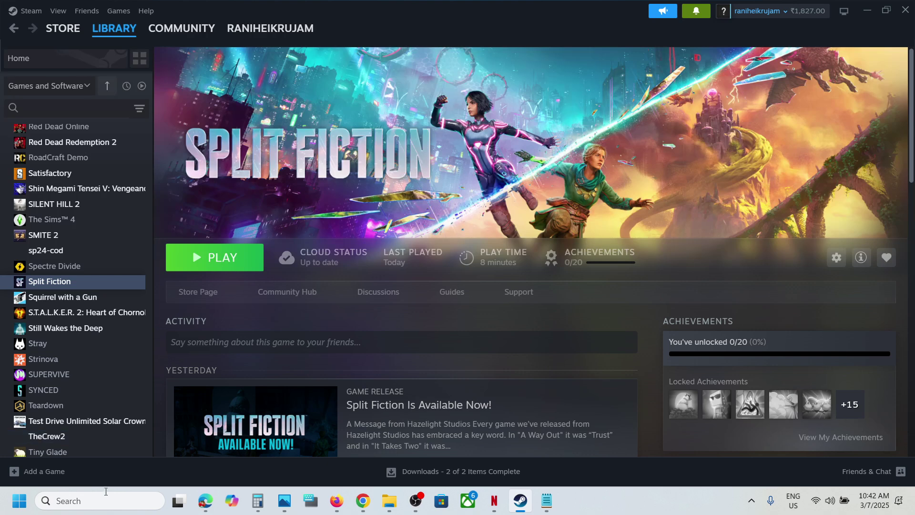
# Search 'xbox' in the Microsoft Store and launch the Xbox Accessories app
pyautogui.click(442, 500)
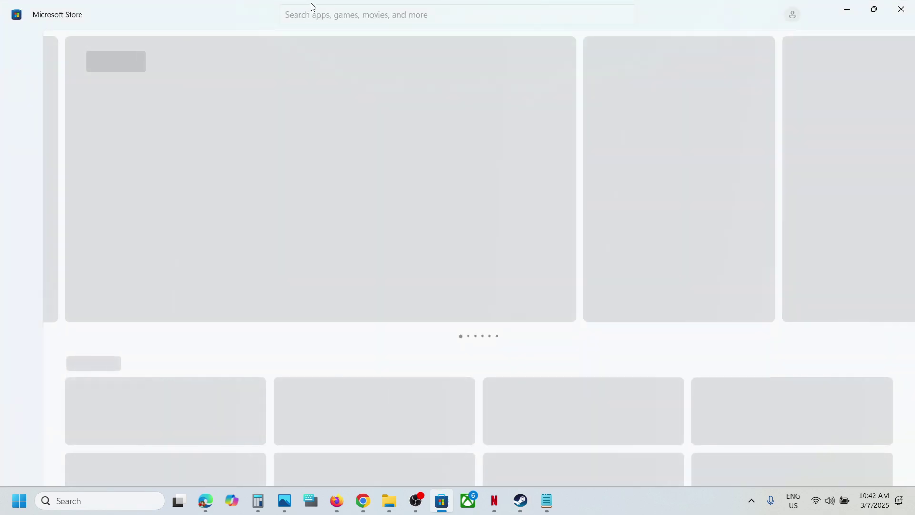
pyautogui.click(312, 16)
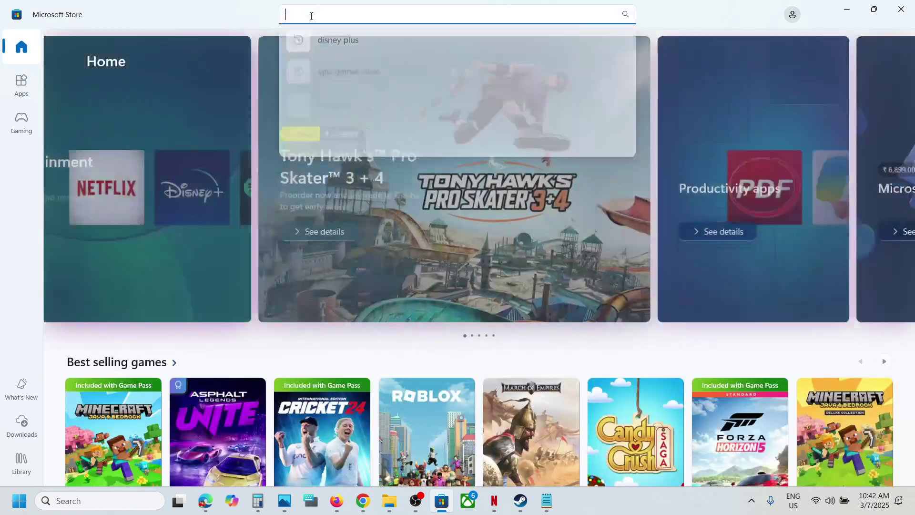
pyautogui.write('xbox')
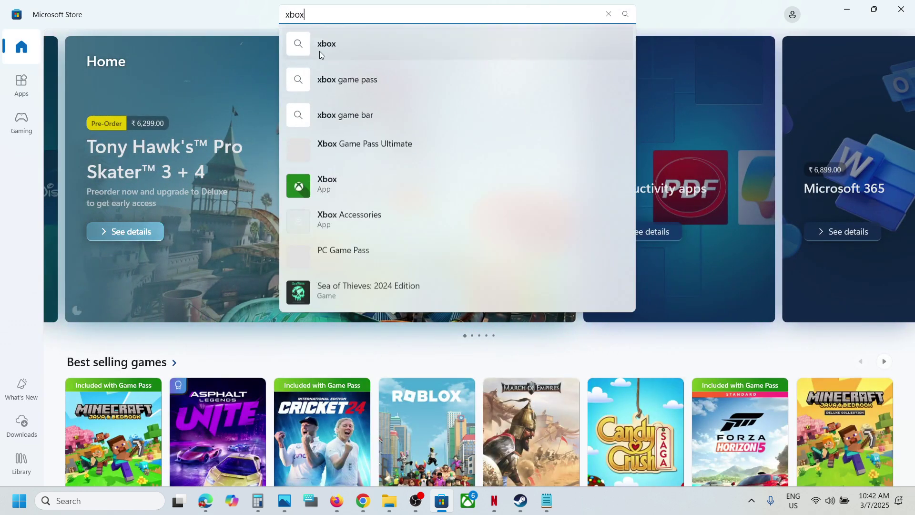
pyautogui.click(352, 219)
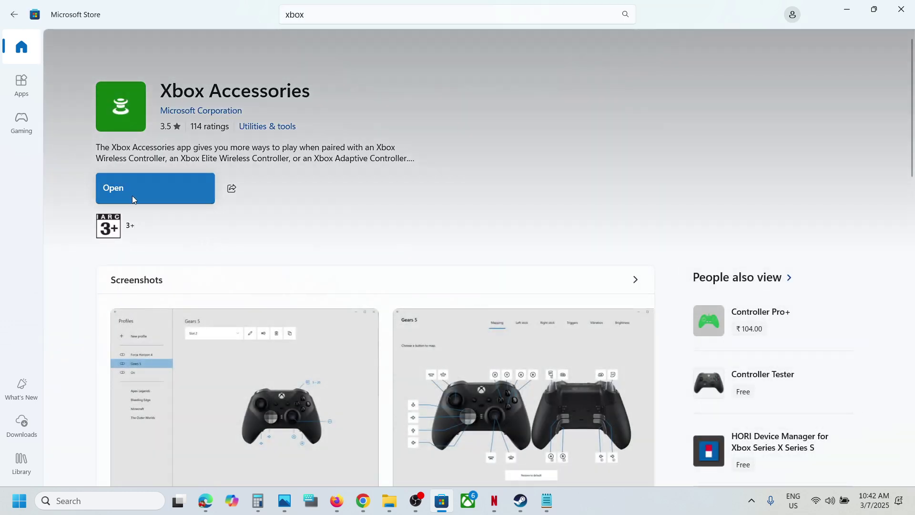
pyautogui.click(151, 202)
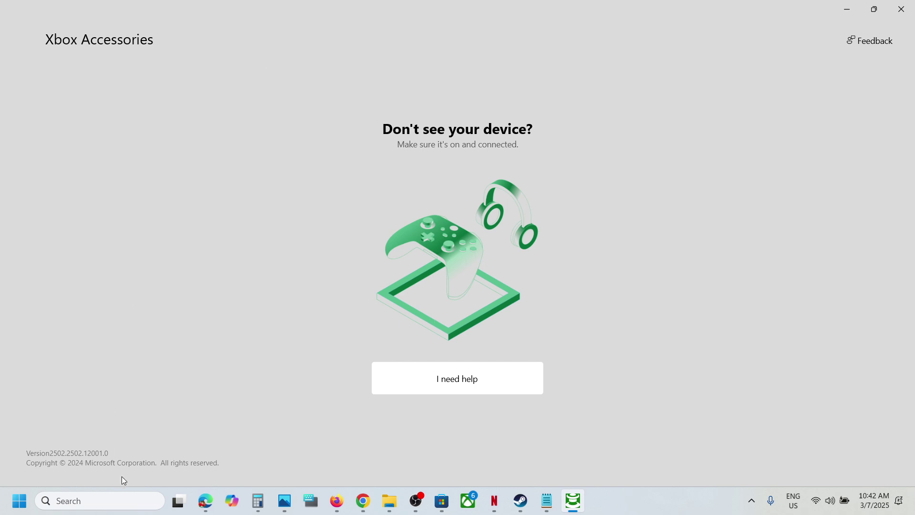
# Launch PlayStation Accessories via Windows search 'play', then bring Xbox Accessories back to front
pyautogui.click(116, 498)
pyautogui.write('play')
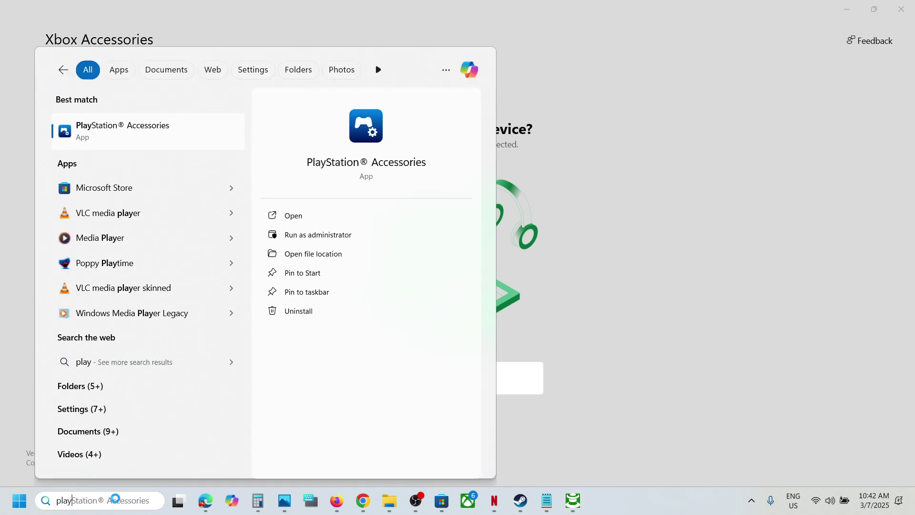
pyautogui.click(128, 145)
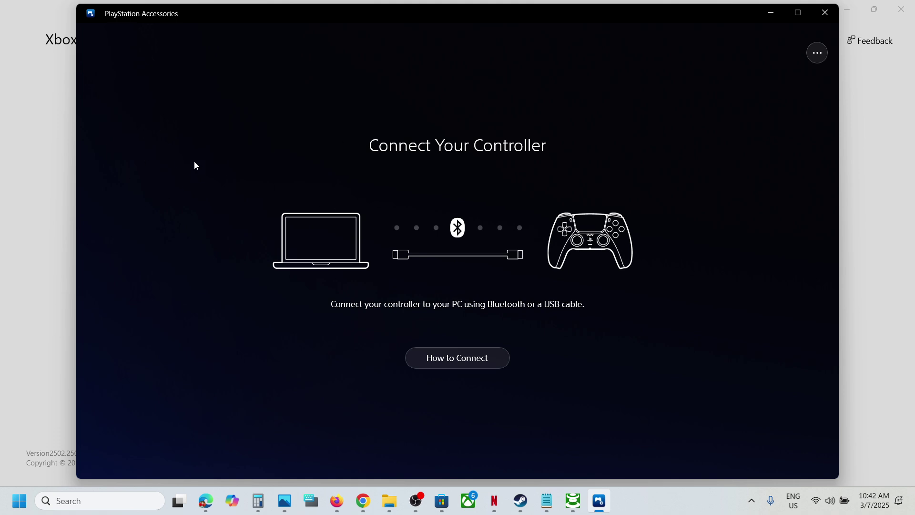
pyautogui.click(884, 351)
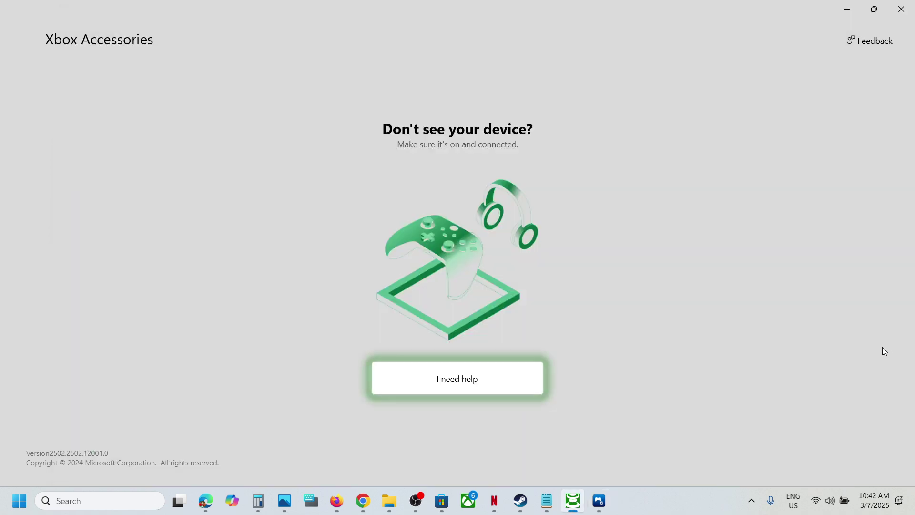
pyautogui.click(653, 510)
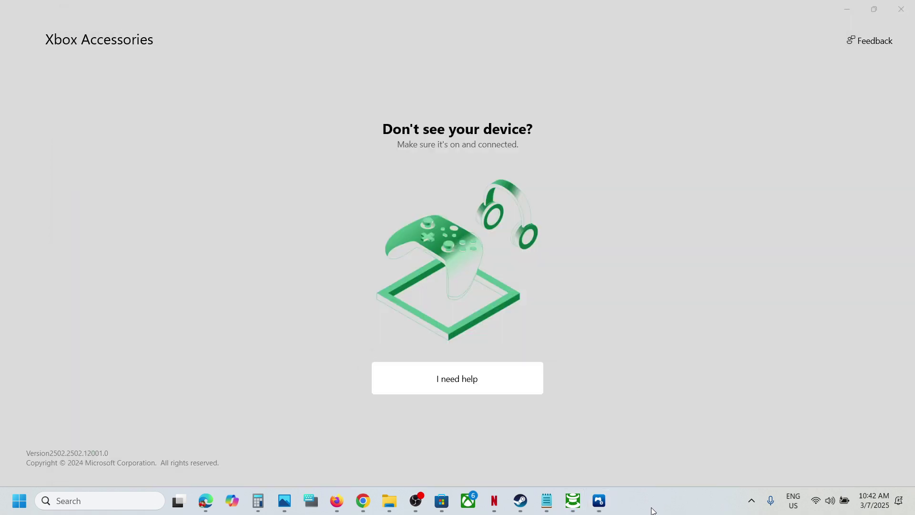
# In a new Chrome window, search Google for 'DS4 Windows' and preview the first result
pyautogui.click(521, 500)
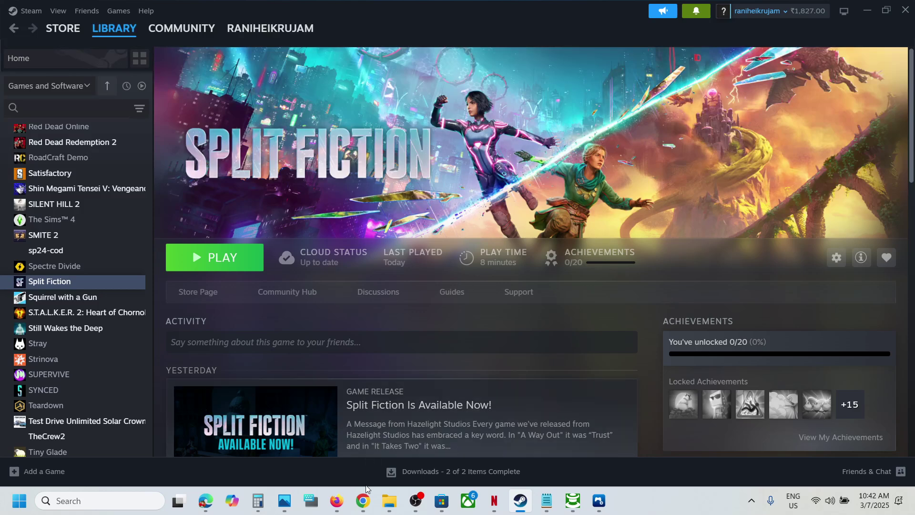
pyautogui.rightClick(363, 498)
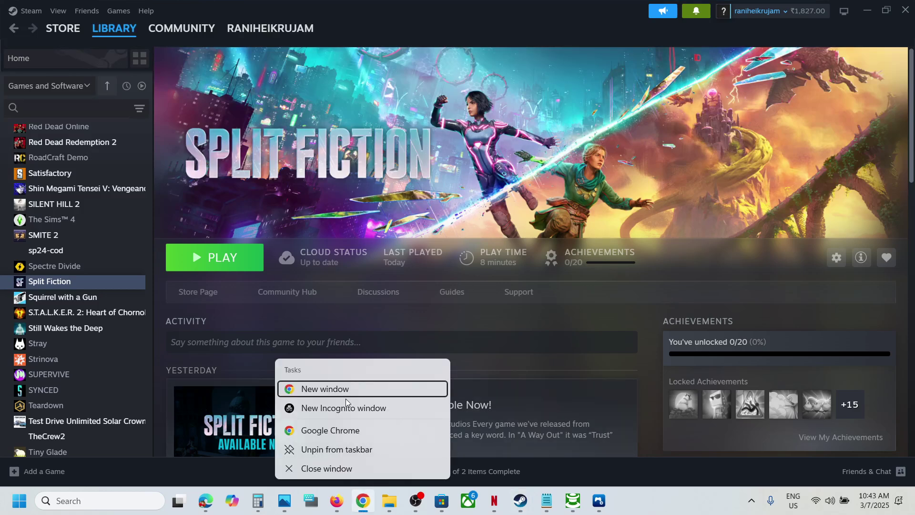
pyautogui.click(322, 389)
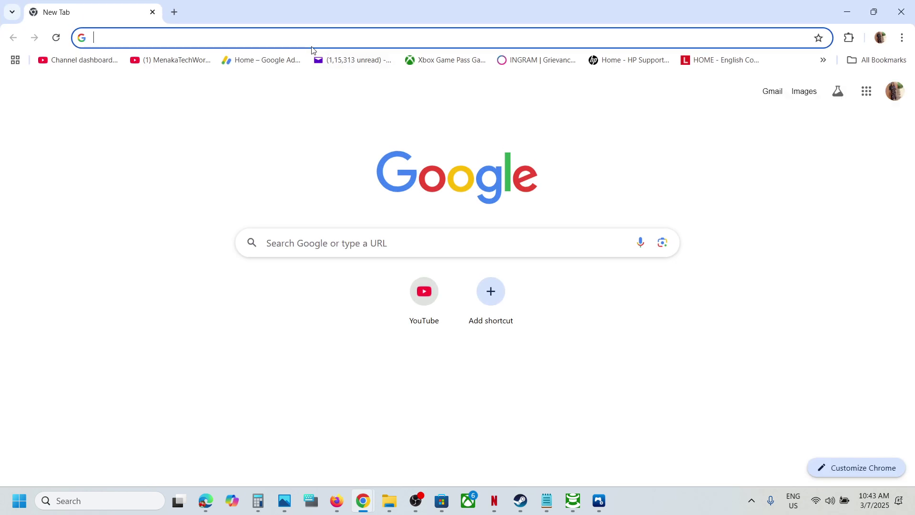
pyautogui.write('ds4')
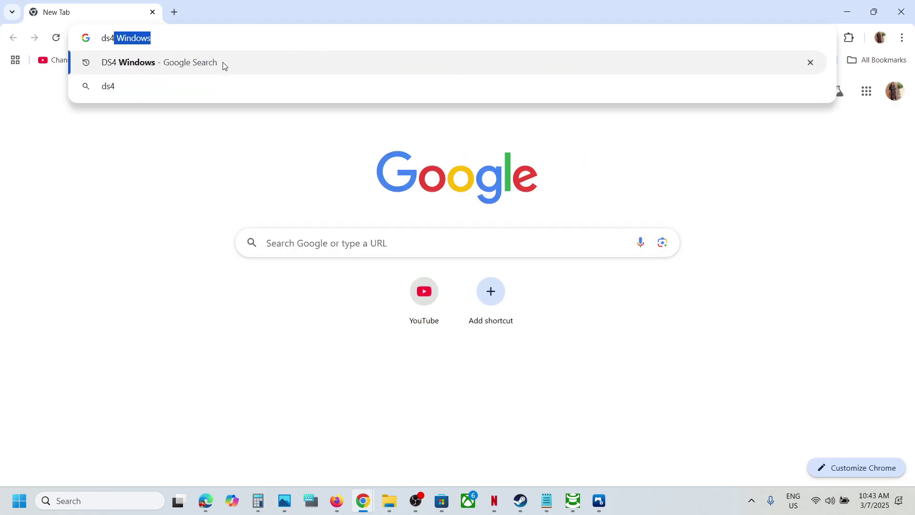
pyautogui.click(222, 62)
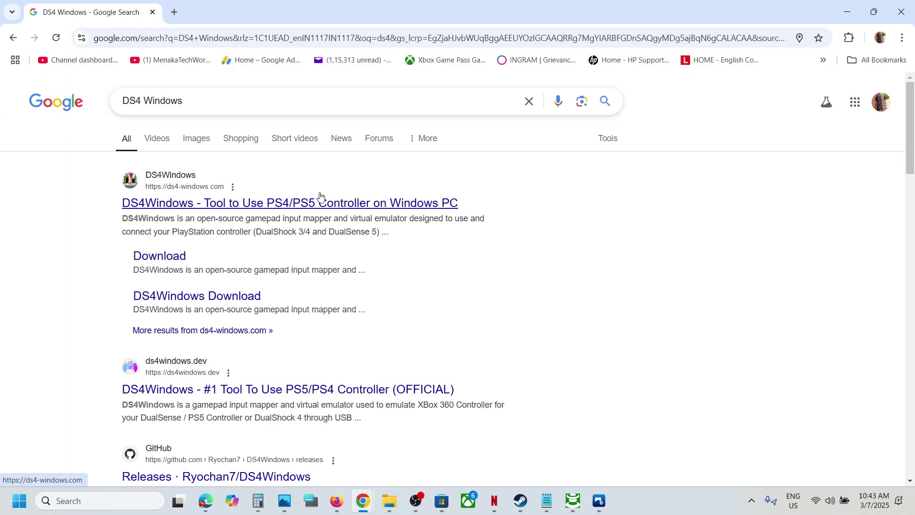
pyautogui.click(282, 204)
pyautogui.click(13, 44)
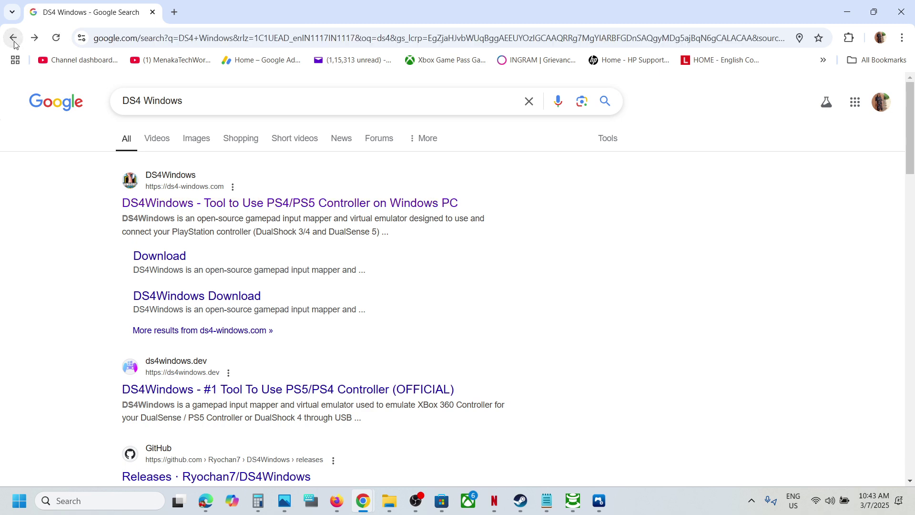